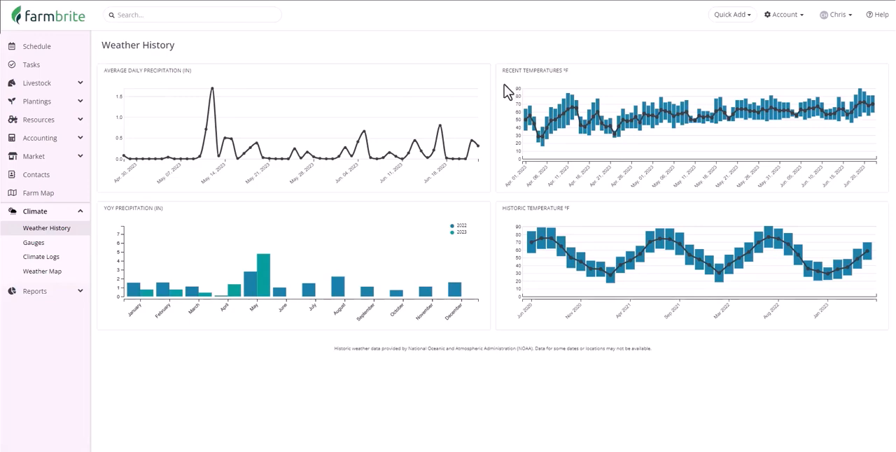
Show the Precipitation Rate layer on the weather map
click(65, 275)
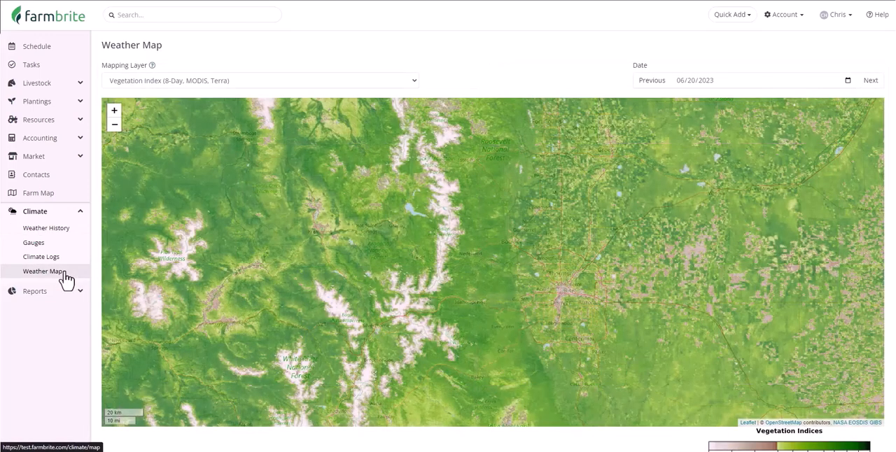
click(246, 84)
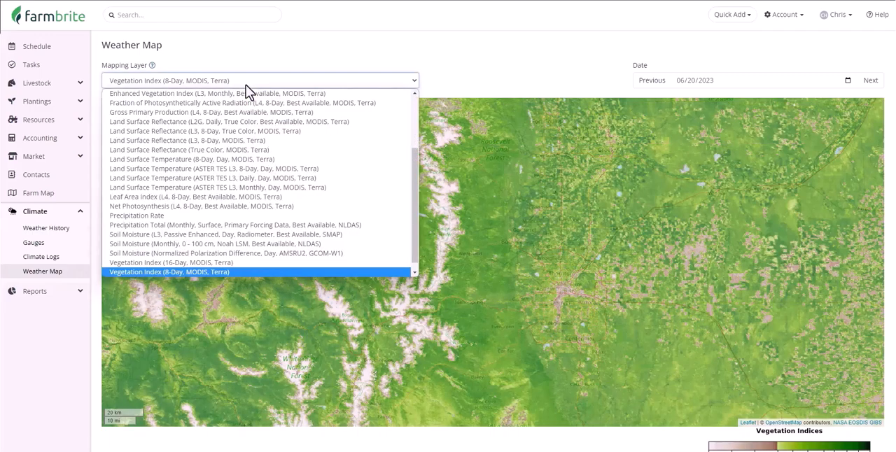
scroll(316, 117, up, 3)
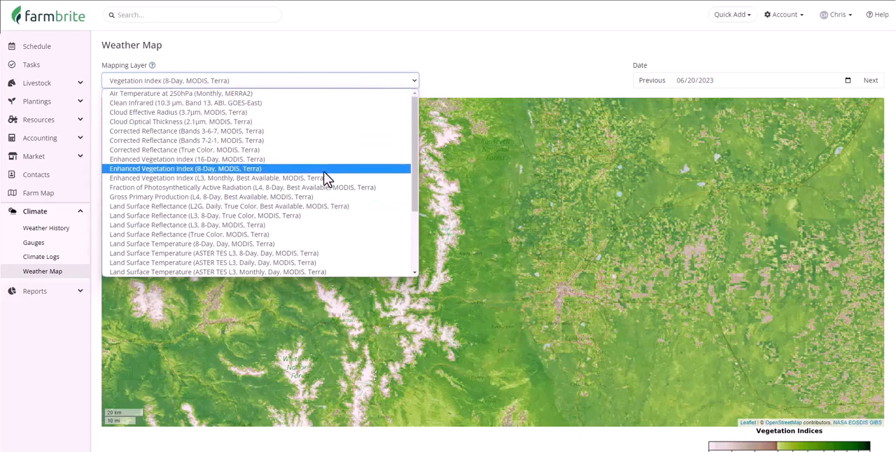
scroll(325, 178, down, 3)
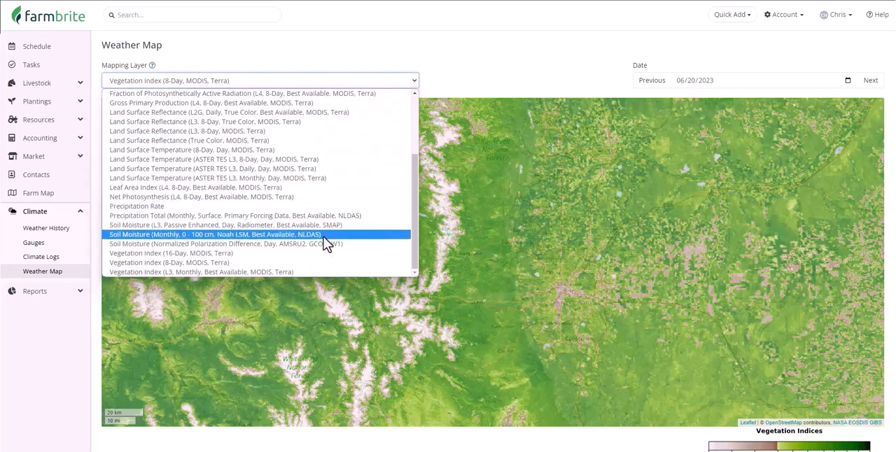
click(322, 205)
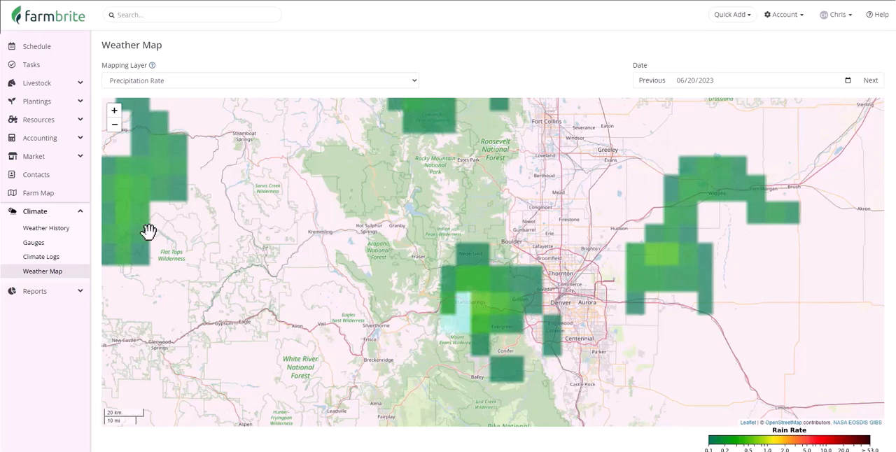
Look over the gauge list and the climate logs, including the blank form for adding a log entry
click(61, 244)
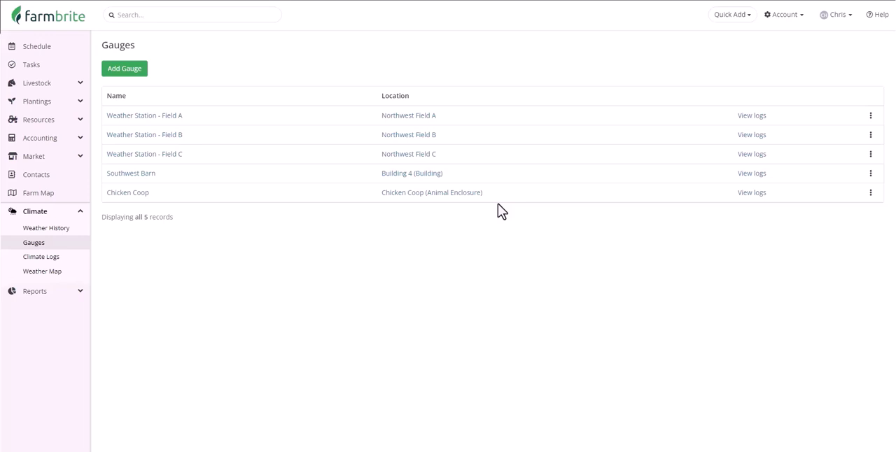
click(79, 259)
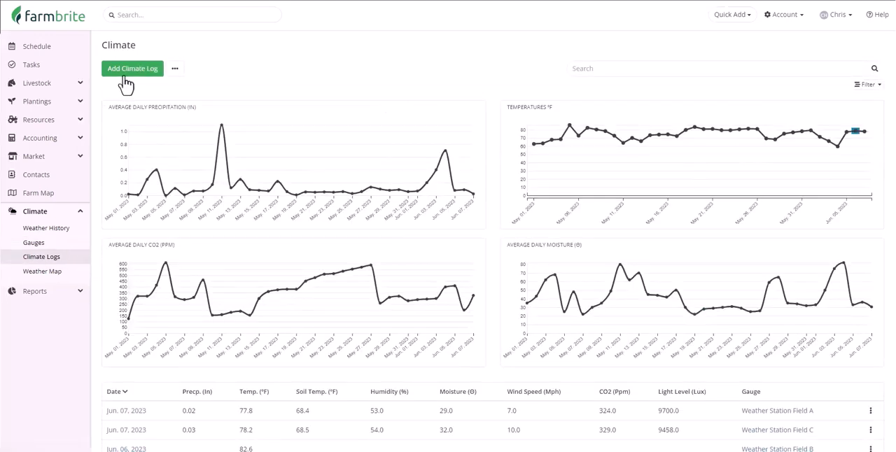
scroll(126, 84, down, 2)
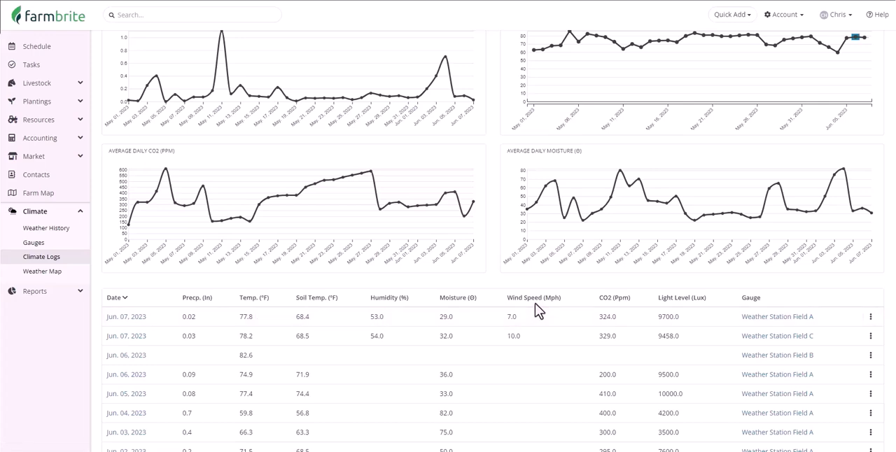
scroll(534, 311, up, 3)
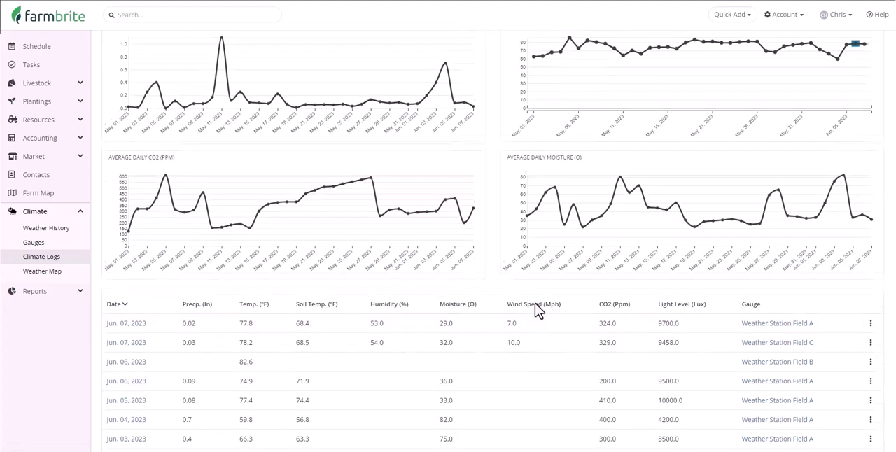
click(135, 77)
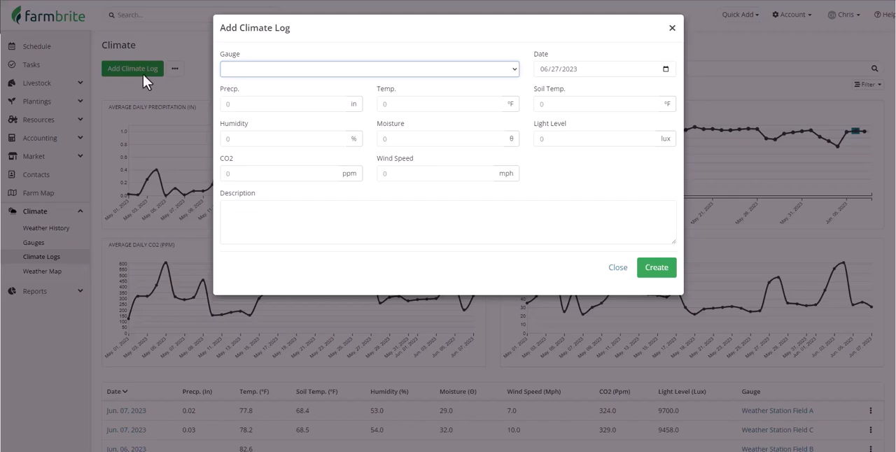
click(620, 268)
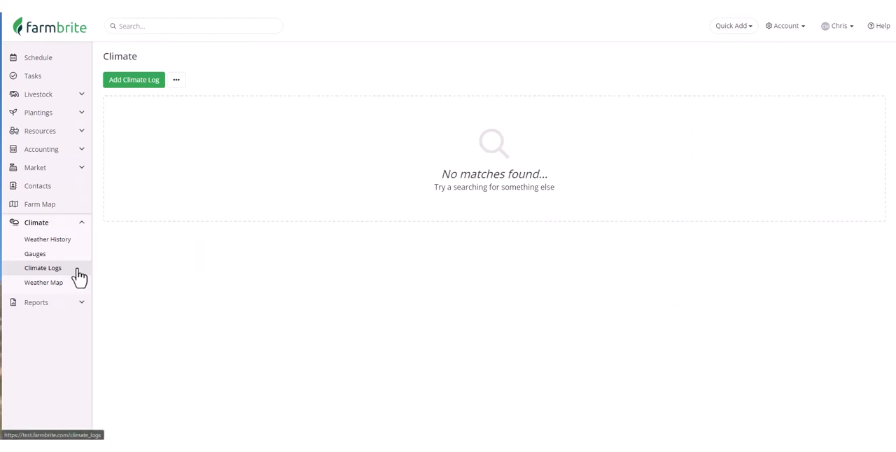
Start a climate log record import and download its CSV template file
click(179, 83)
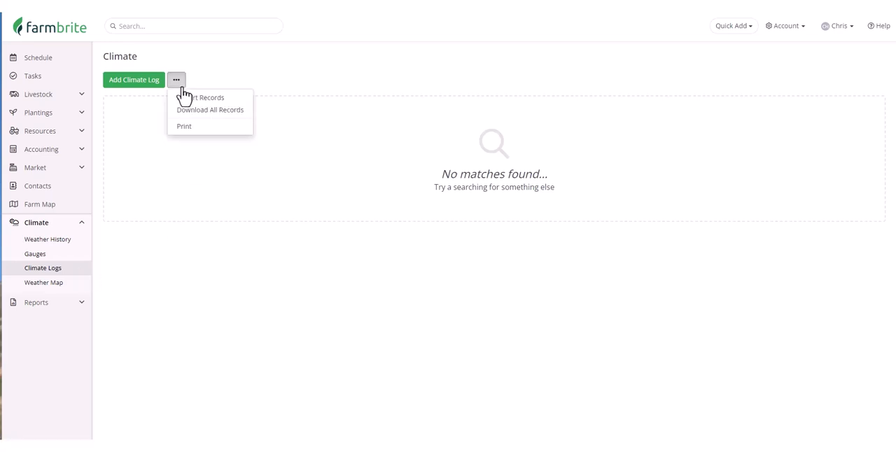
click(231, 103)
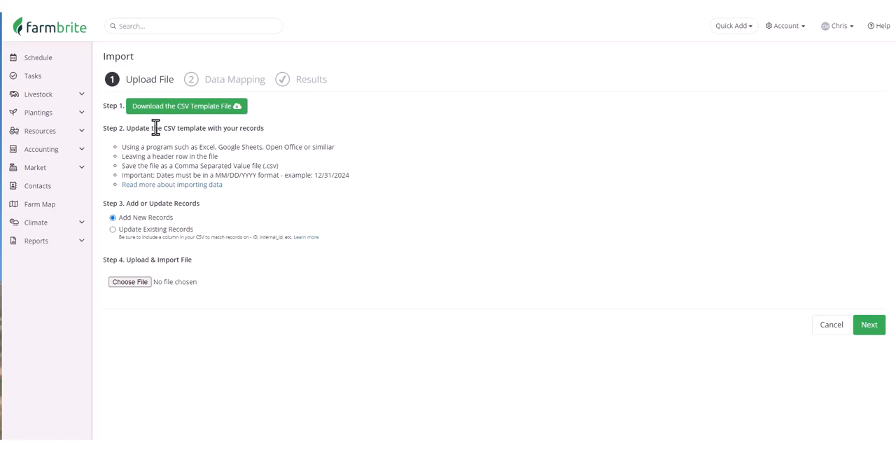
click(236, 110)
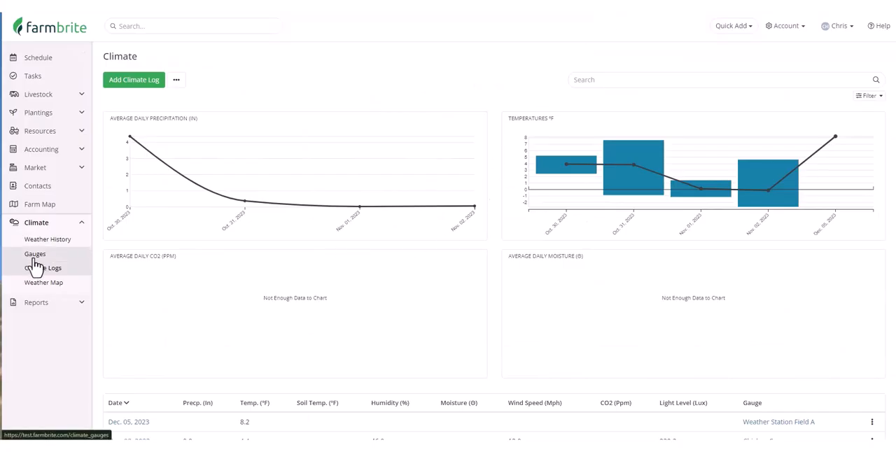
Copy the gauge ID from the details of the Southwest Barn gauge
click(41, 258)
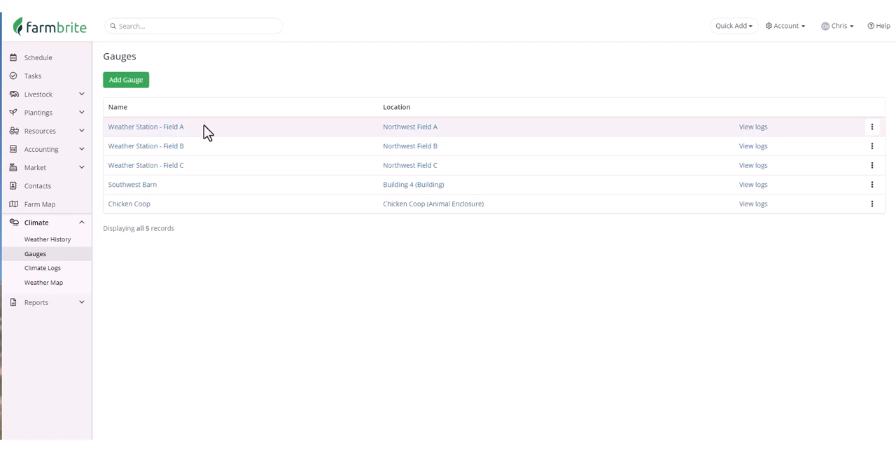
click(135, 187)
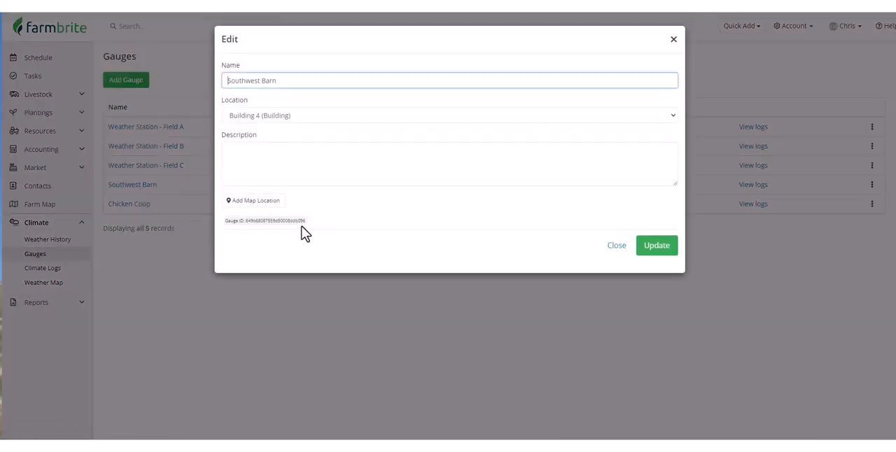
drag(306, 221, 278, 222)
right_click(245, 223)
click(266, 235)
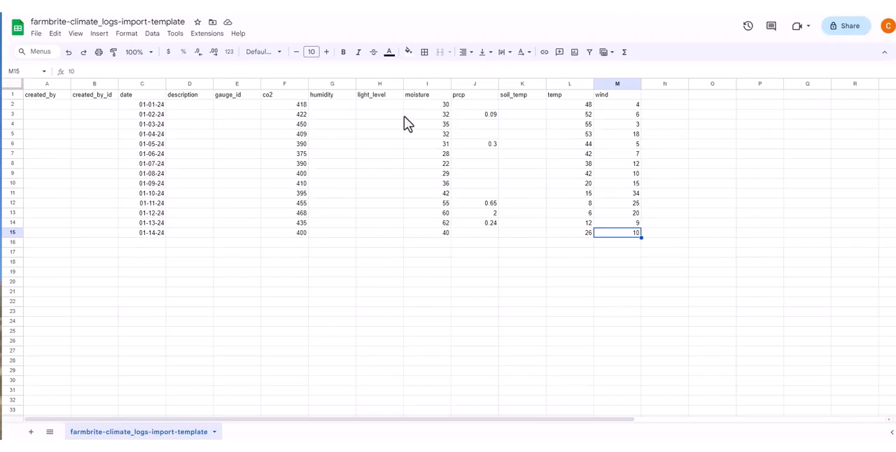
Switch to the import template in Google Sheets and fill gauge_id cells E2 to E15 with the copied gauge ID
right_click(245, 106)
click(279, 141)
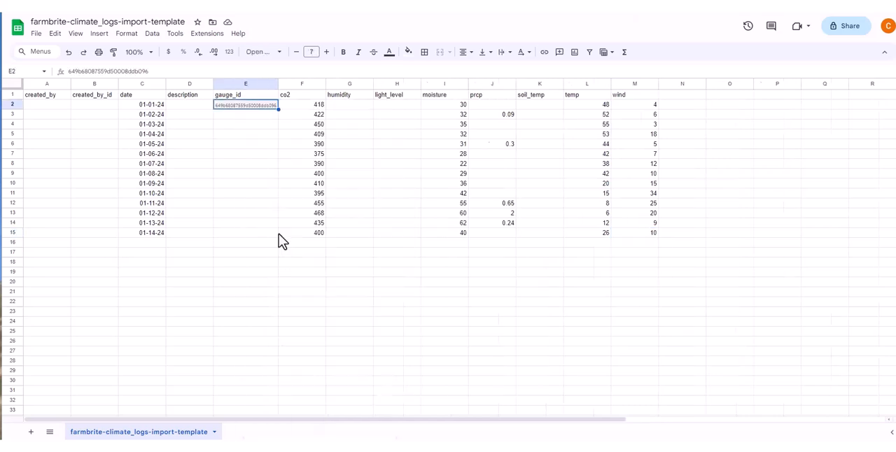
click(268, 115)
text(649b68087559d50008ddb096)
click(270, 109)
drag(270, 111, 280, 235)
click(277, 280)
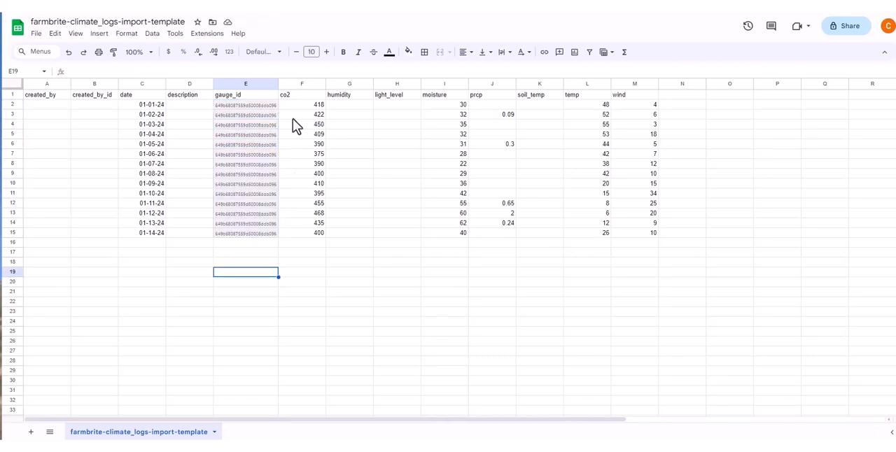
Apply the formatting of the first co2 value to the filled gauge_id cells
click(304, 104)
click(116, 54)
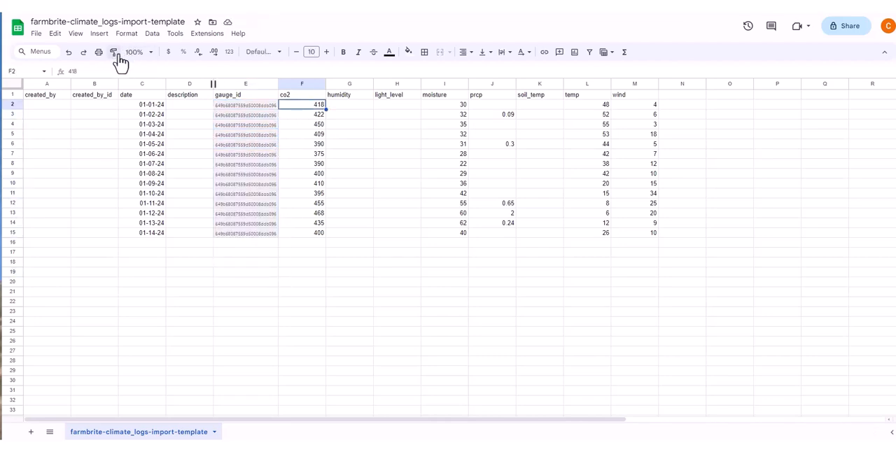
drag(231, 108, 269, 232)
click(295, 264)
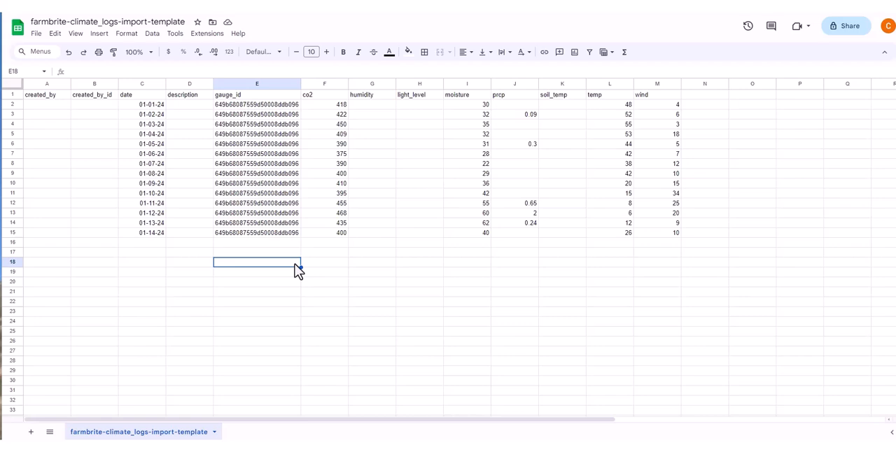
Rename the spreadsheet January24first2weeks and download it as a Comma Separated Values (.csv) file
click(175, 21)
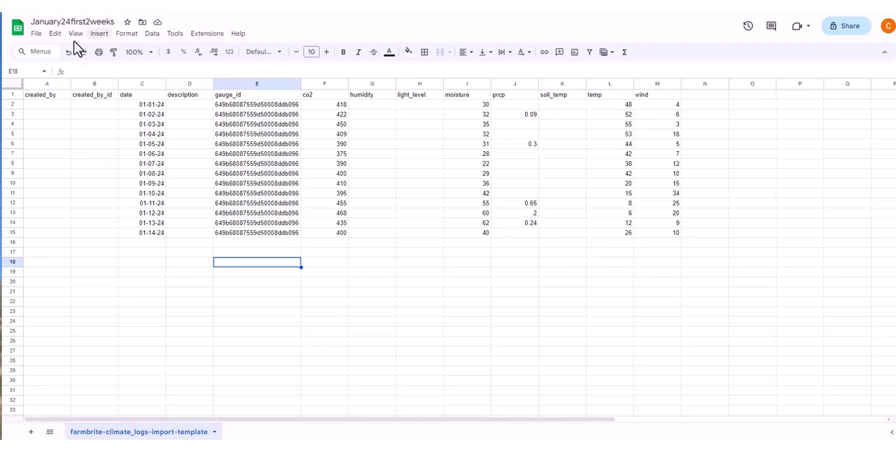
click(36, 33)
mouse_move(98, 151)
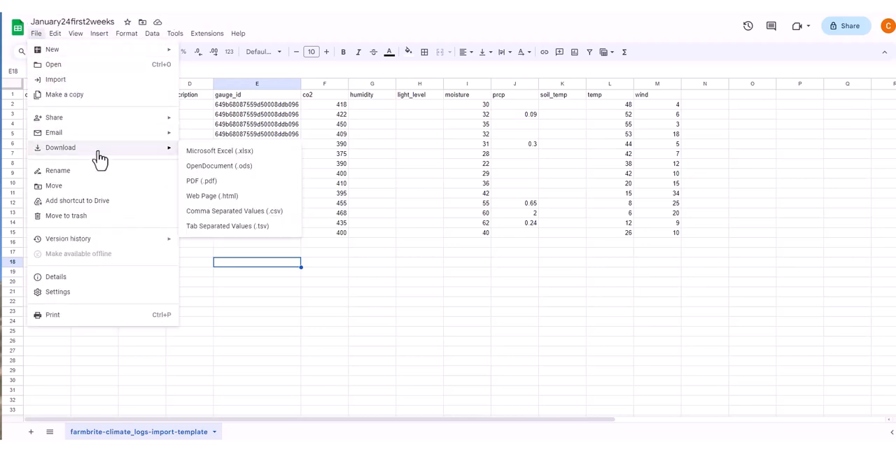
click(273, 215)
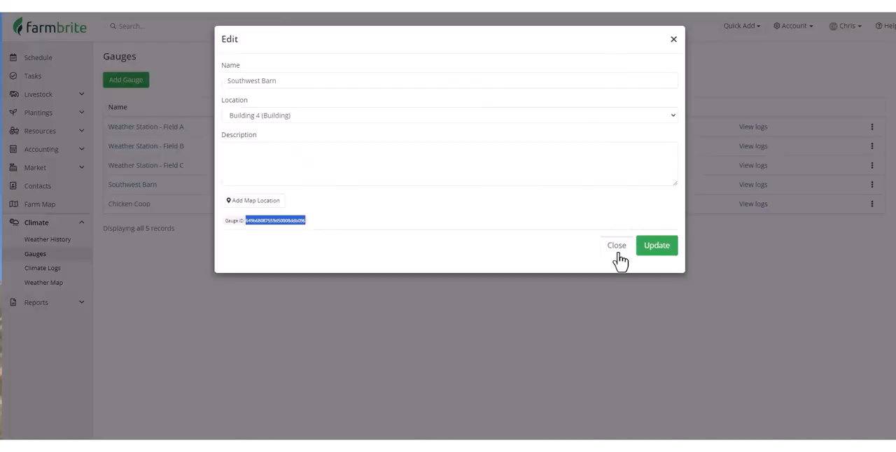
Switch back to Farmbrite, close the gauge details and open the import page for climate logs
click(617, 248)
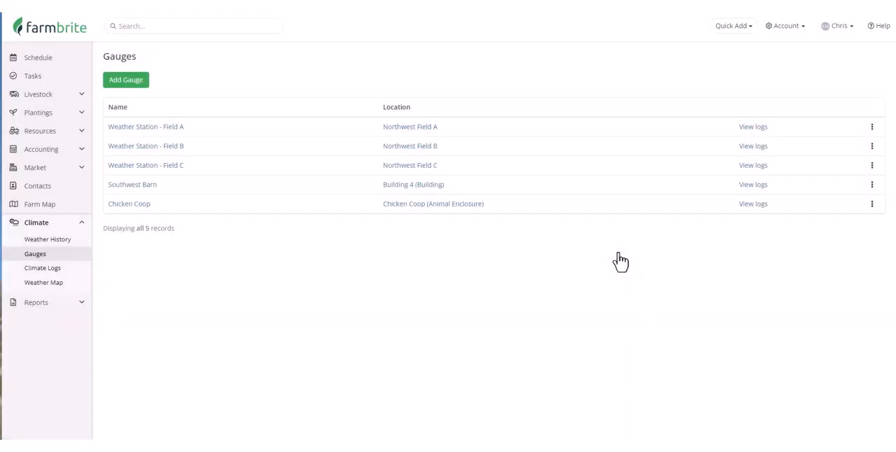
click(61, 274)
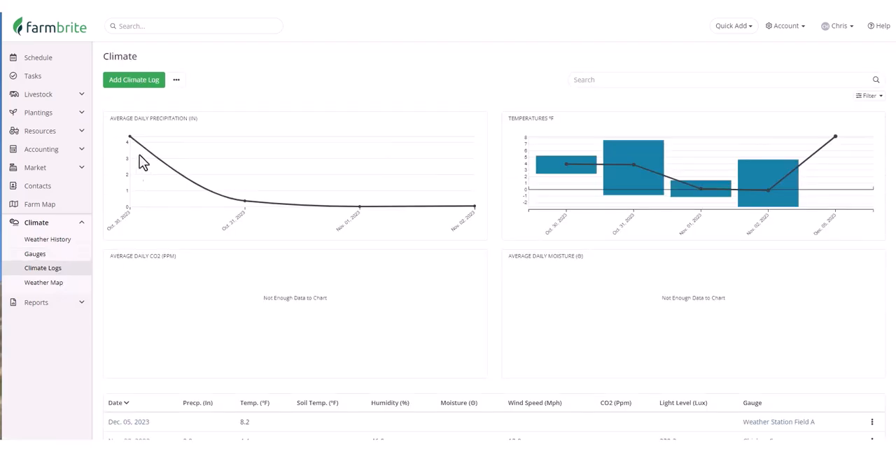
click(177, 82)
click(225, 102)
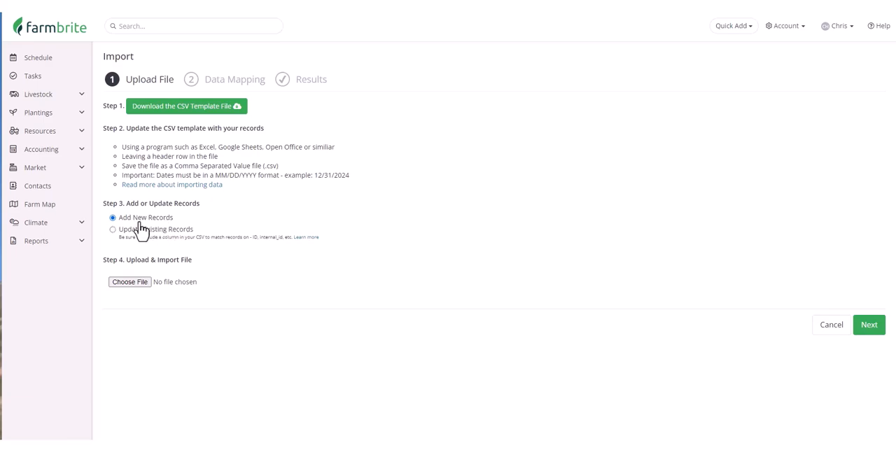
Upload the January24first2weeks CSV file as new records and import it with the matched column headers
click(139, 281)
double_click(140, 282)
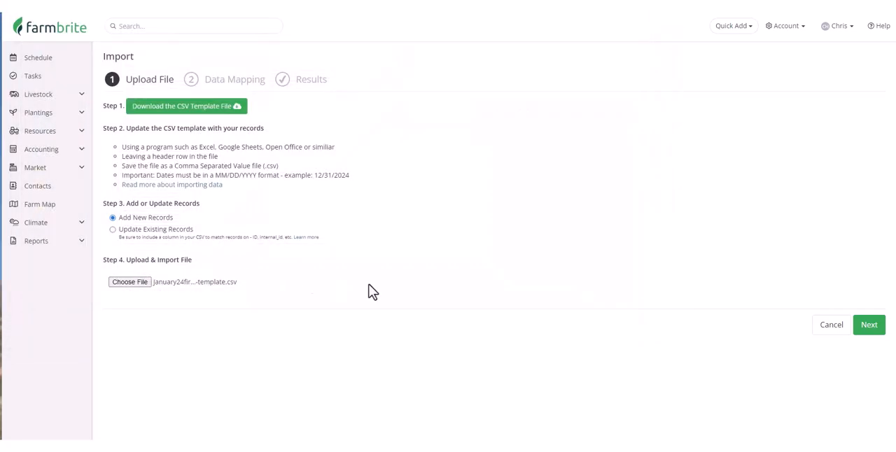
click(862, 327)
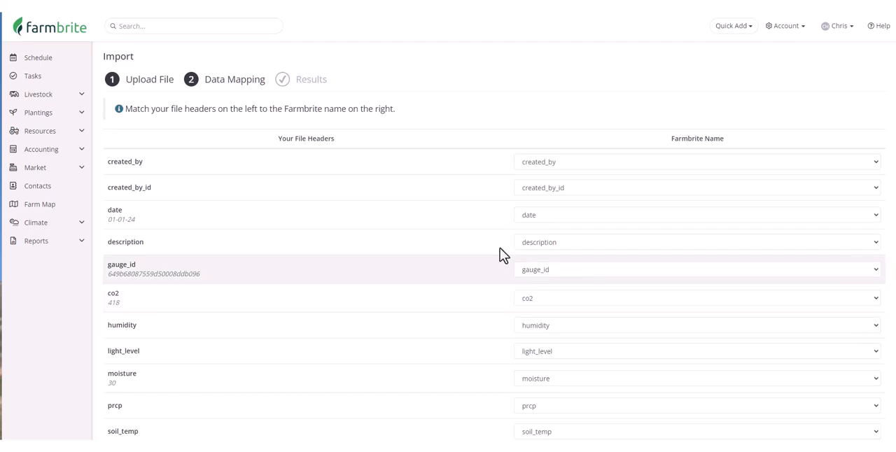
scroll(390, 252, down, 3)
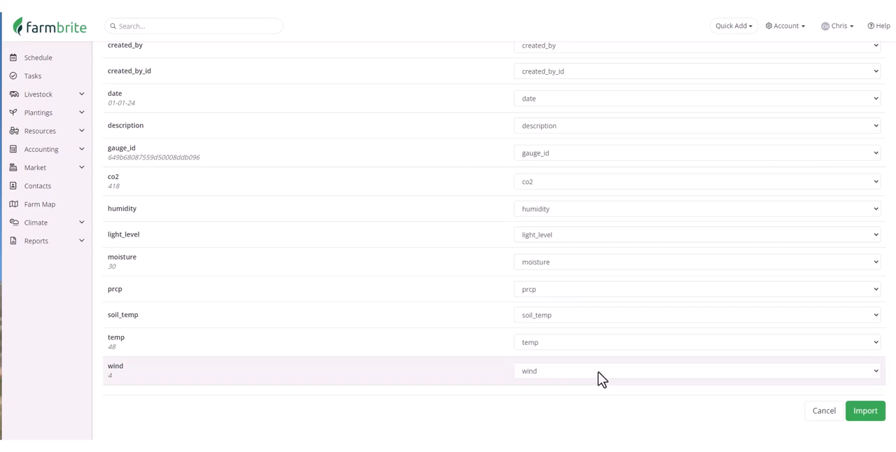
click(866, 416)
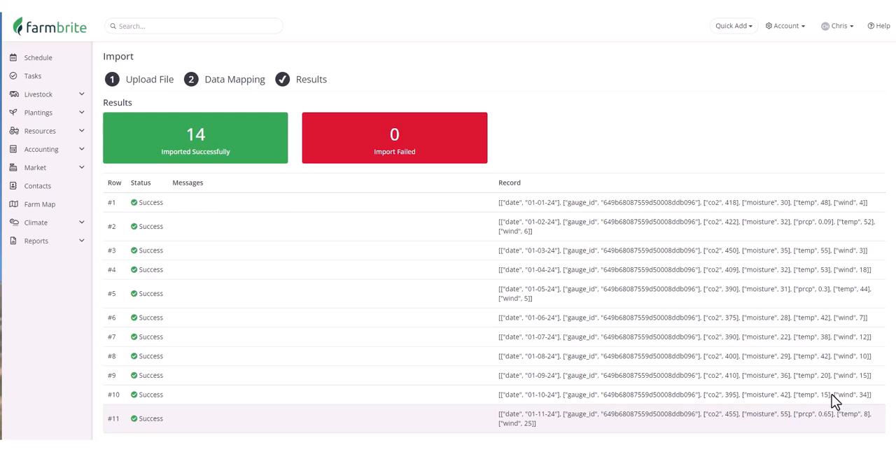
Filter the climate logs by the Southwest Barn gauge and review the imported records and charts
click(81, 229)
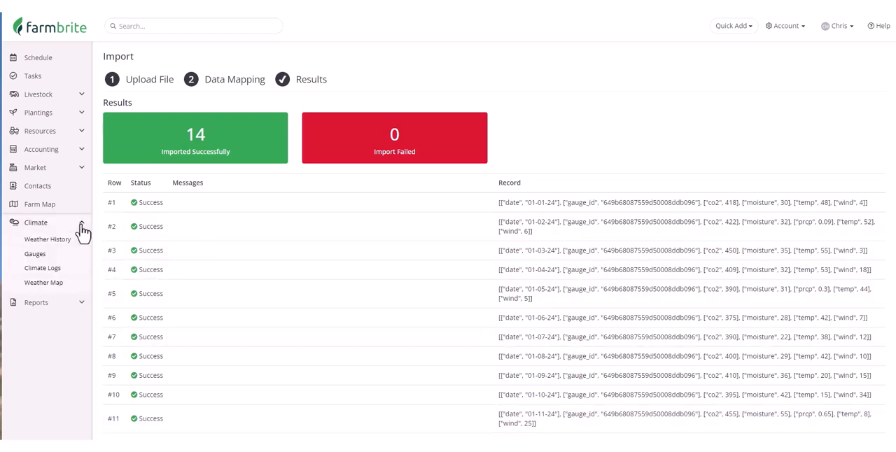
click(81, 276)
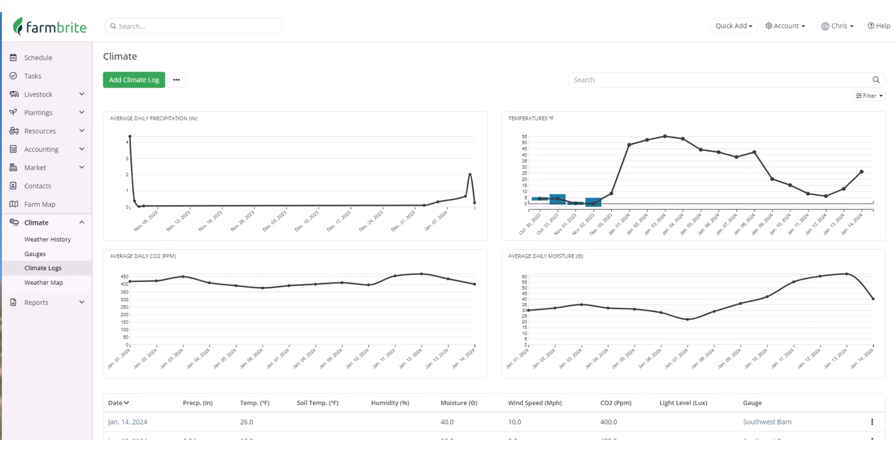
click(874, 97)
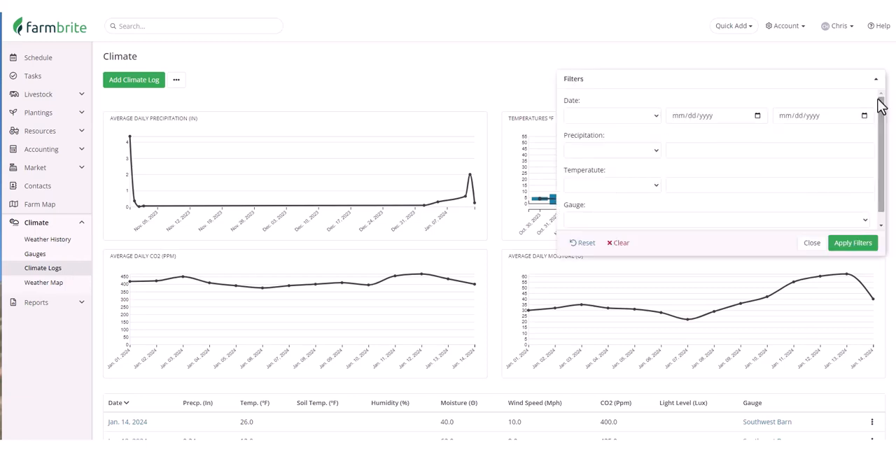
click(846, 221)
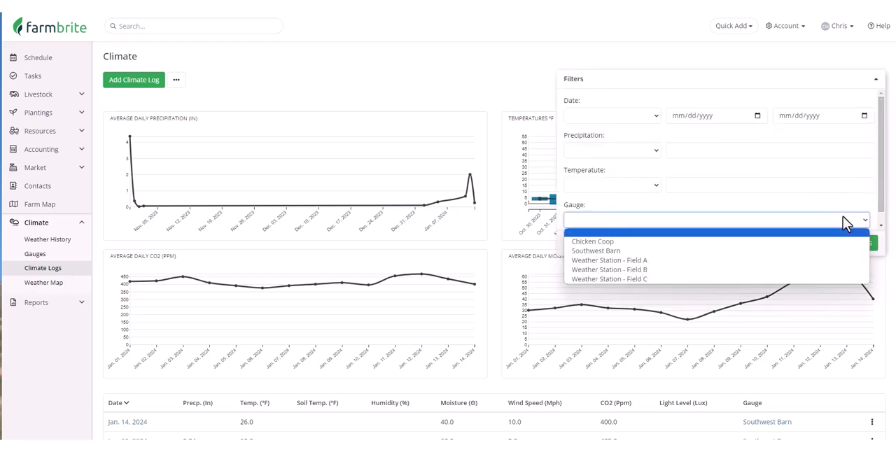
click(827, 251)
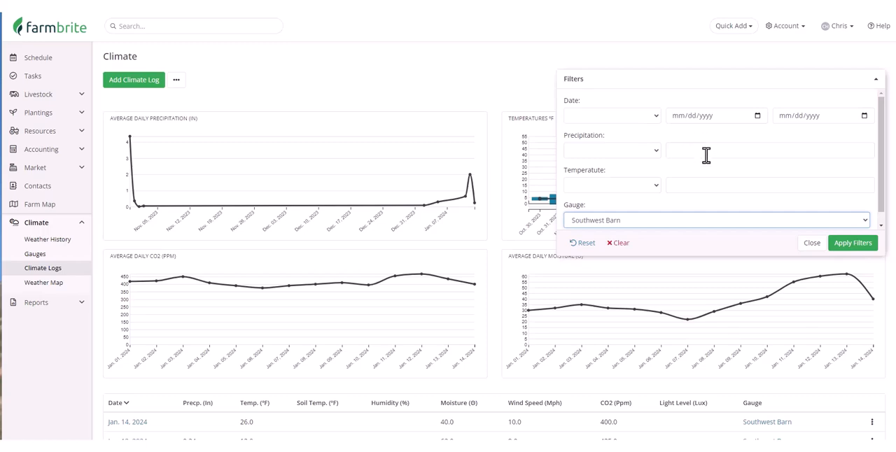
click(849, 254)
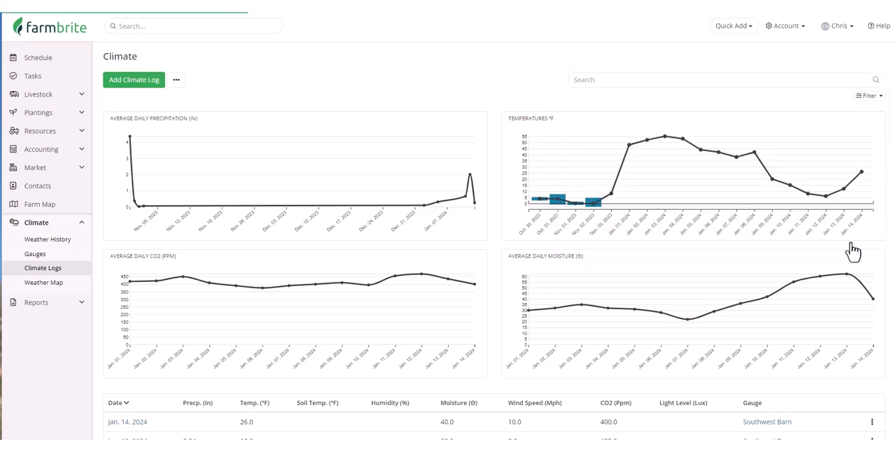
scroll(873, 221, down, 4)
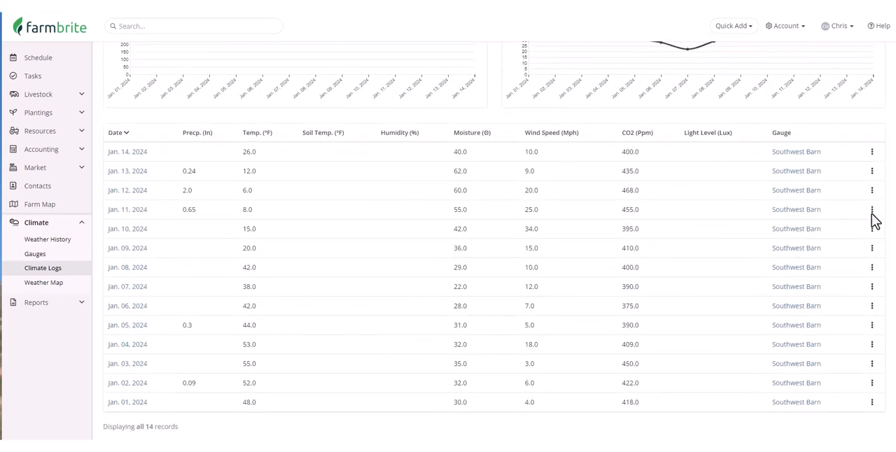
scroll(874, 220, up, 4)
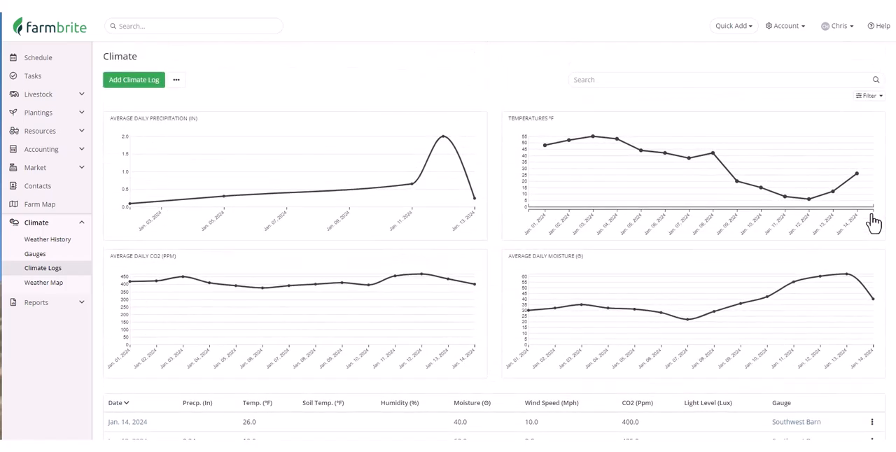